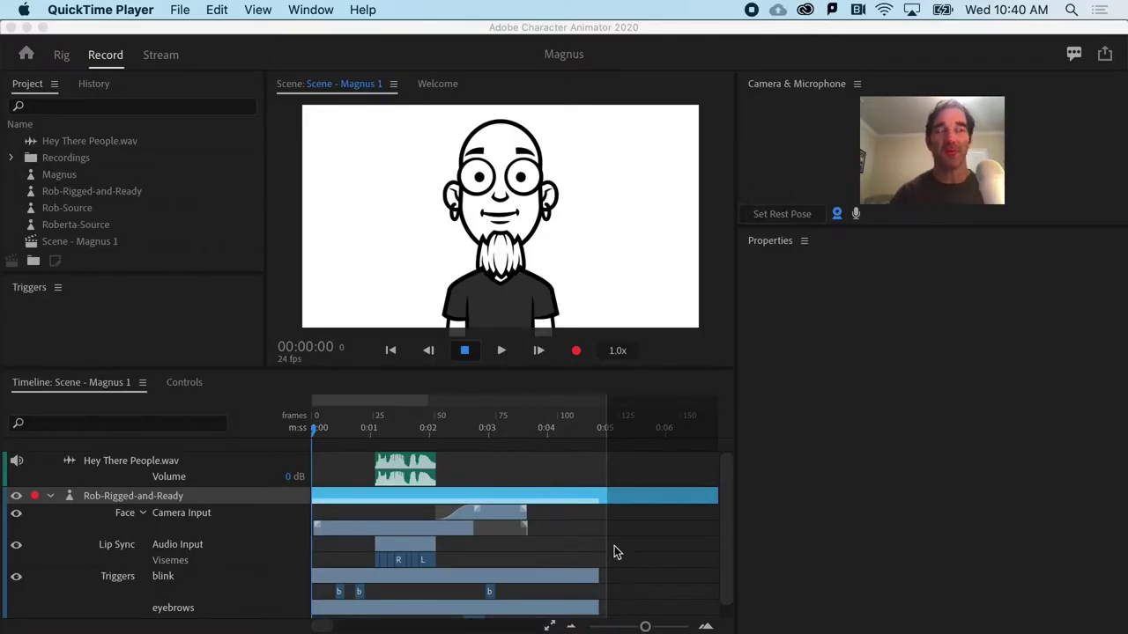
Scrub the Character Animator scene to about 0:01:01, where the character grins with a tilted head
left_click(362, 430)
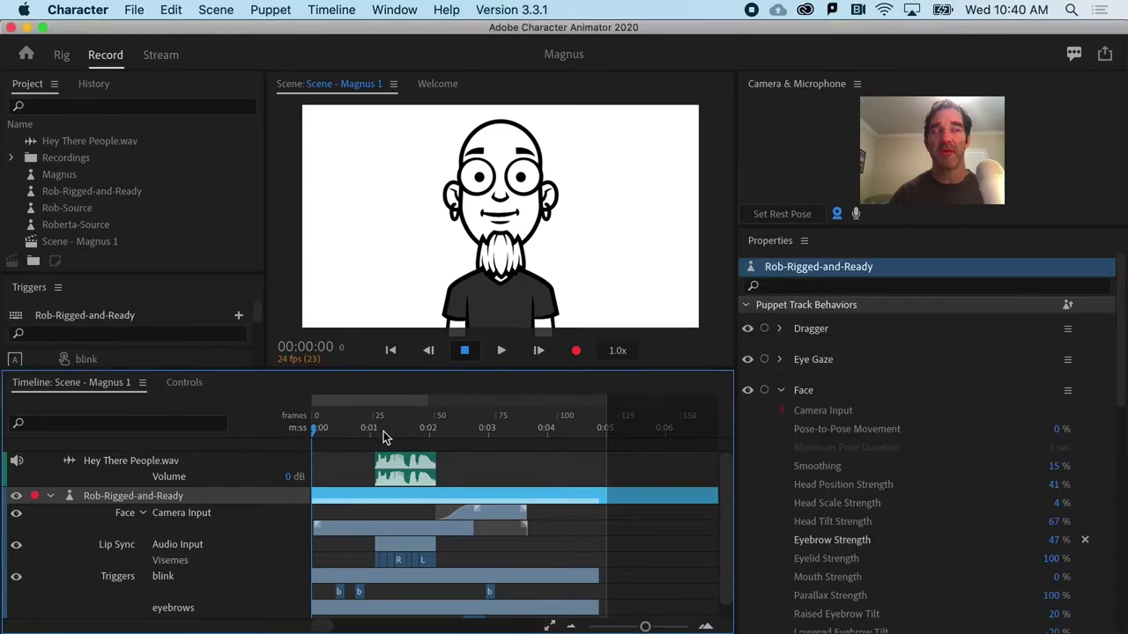
mouse_move(383, 436)
left_mouse_down()
mouse_move(364, 431)
mouse_move(398, 432)
mouse_move(373, 431)
left_mouse_up()
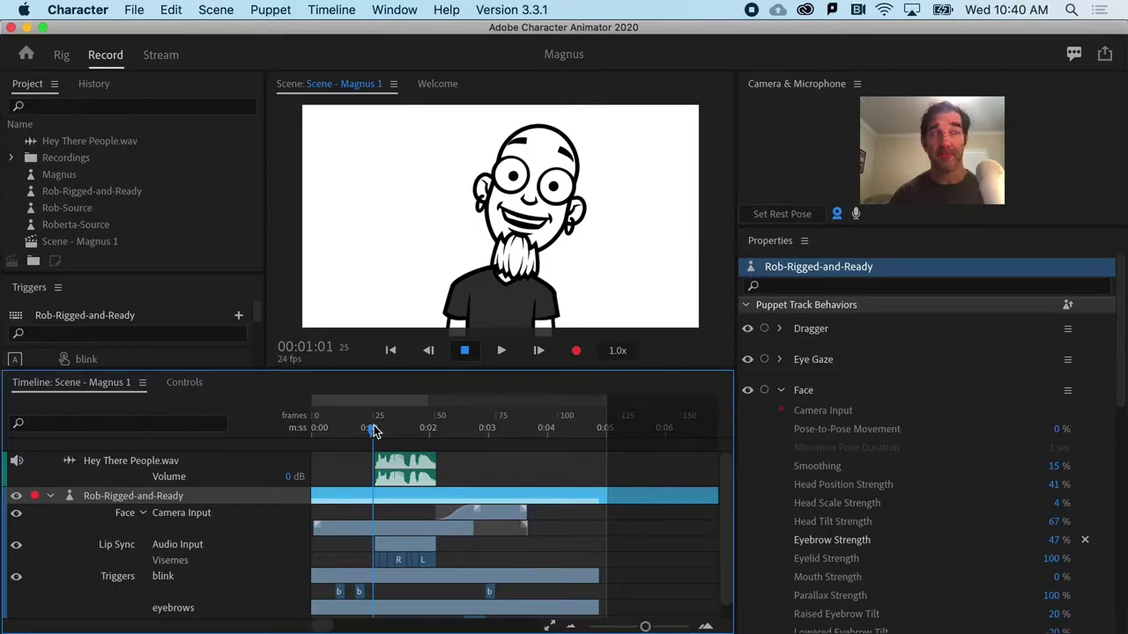
left_click(134, 10)
mouse_move(155, 294)
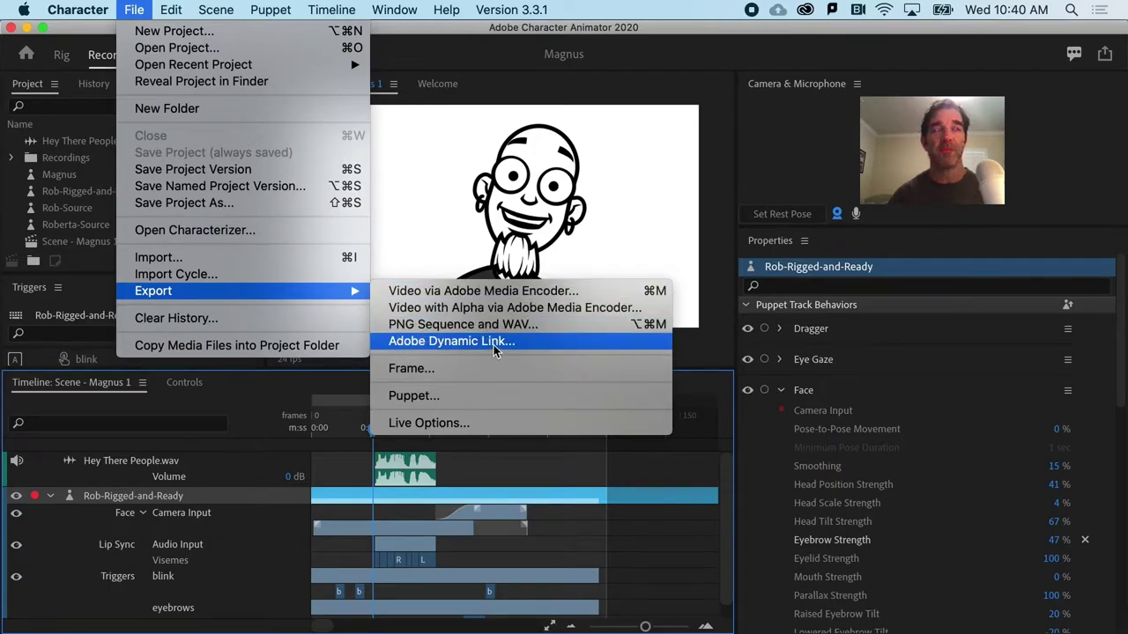
left_click(686, 356)
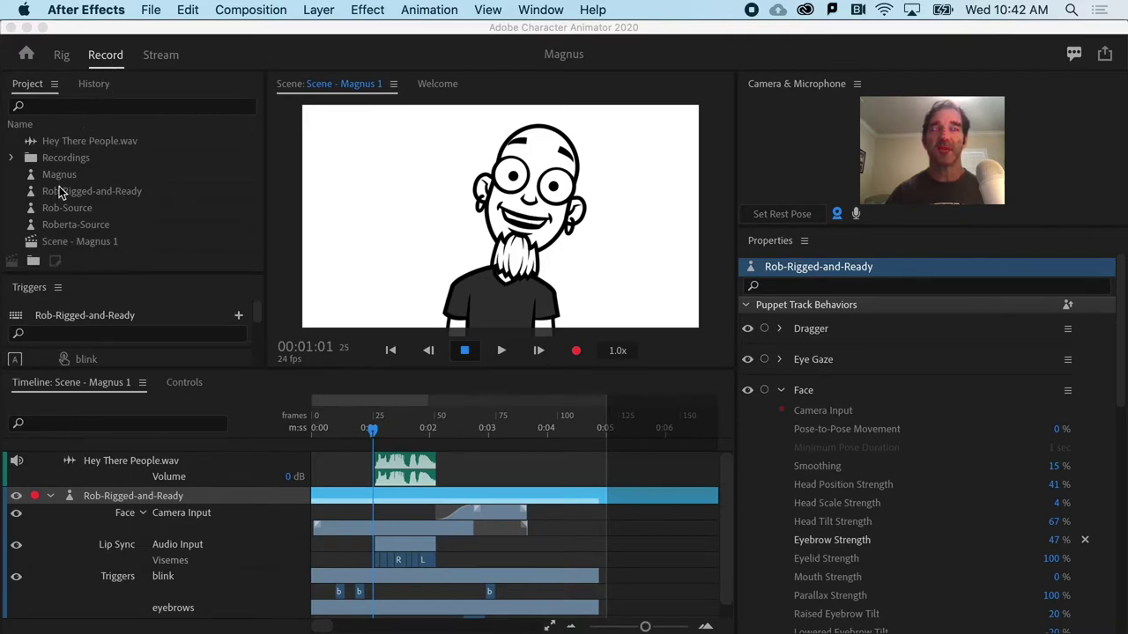
Return to Character Animator's Project panel
left_click(66, 241)
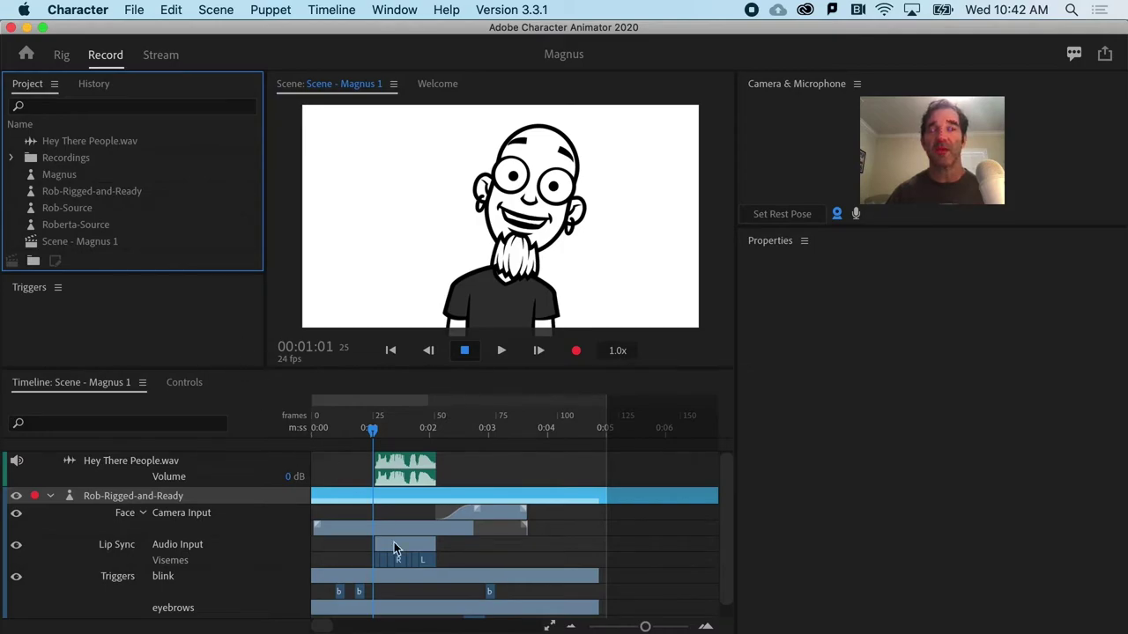
Replace 'Magnus 1' with 'Rob' in the scene name, then reselect Scene - Rob
left_click(110, 243)
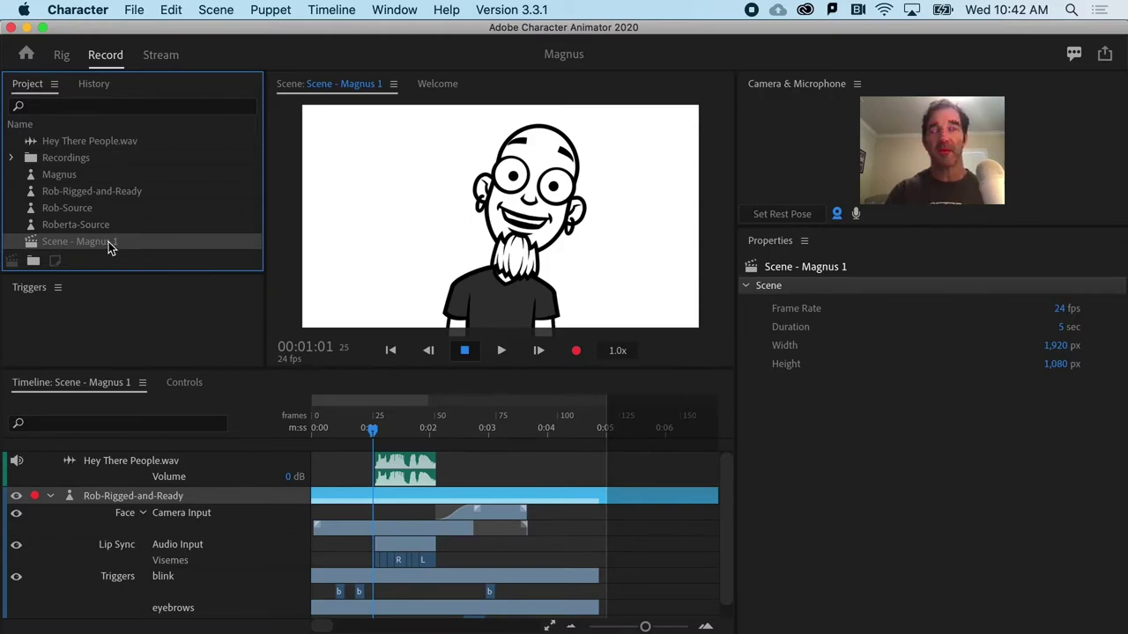
left_click(108, 241)
left_click(124, 240)
left_click_drag(124, 241, 81, 241)
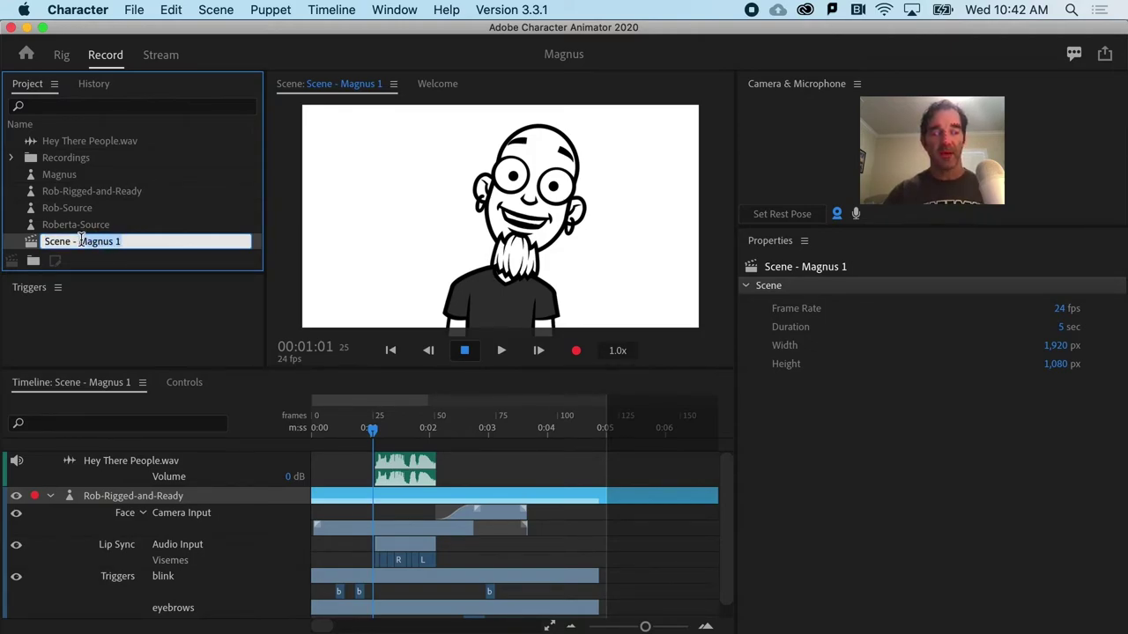
type("Rob")
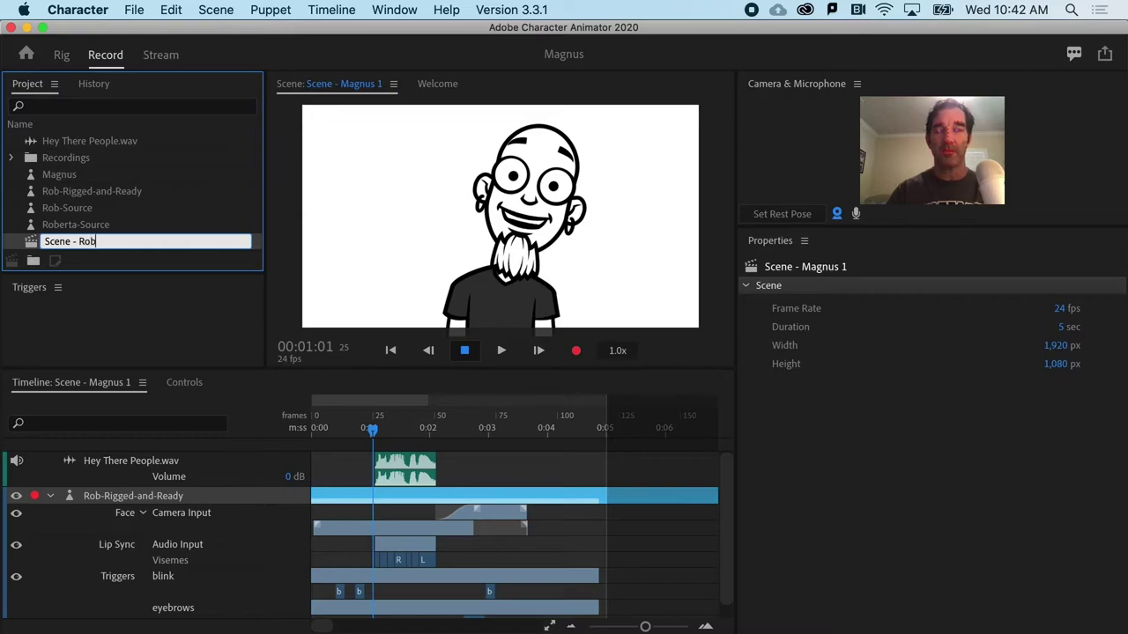
left_click(91, 224)
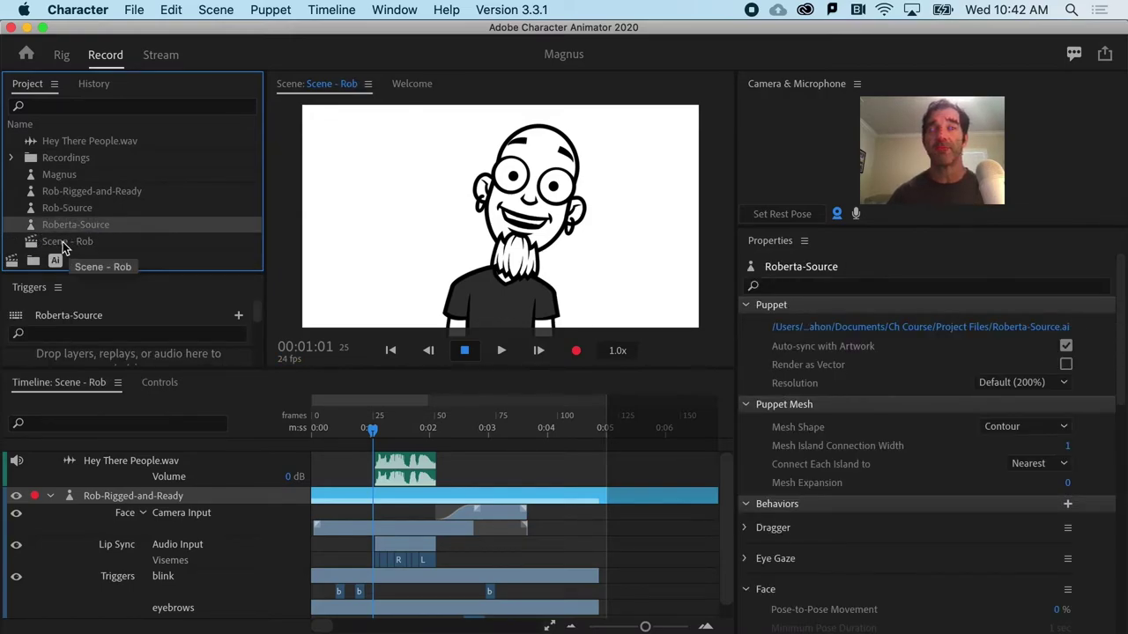
left_click(74, 247)
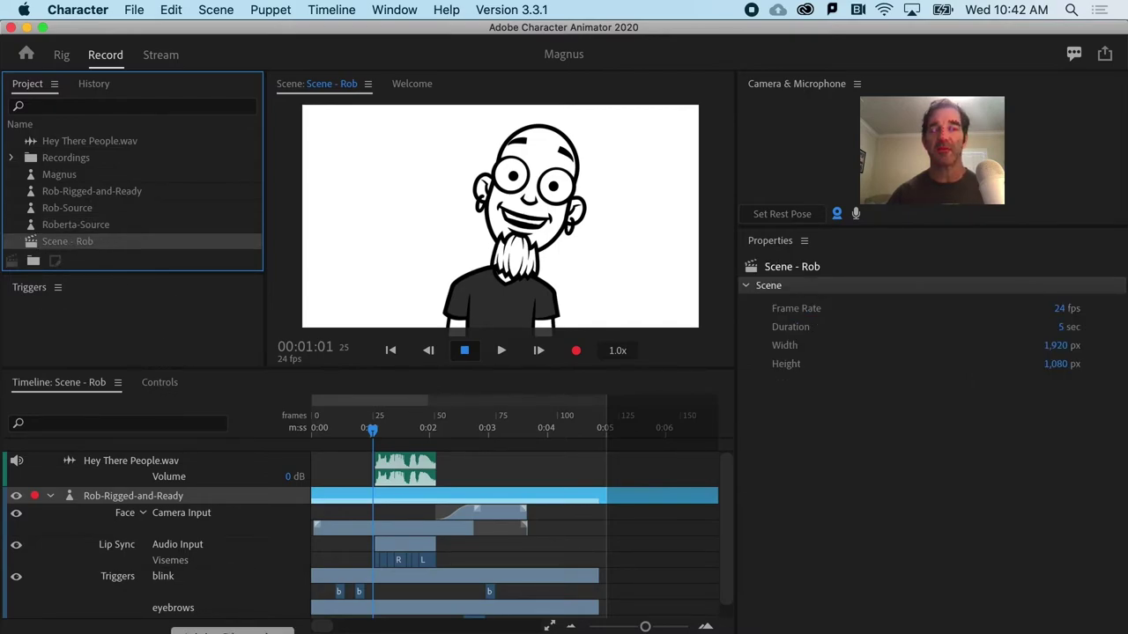
Launch After Effects from the Dock and choose File > Import > File
left_click(129, 633)
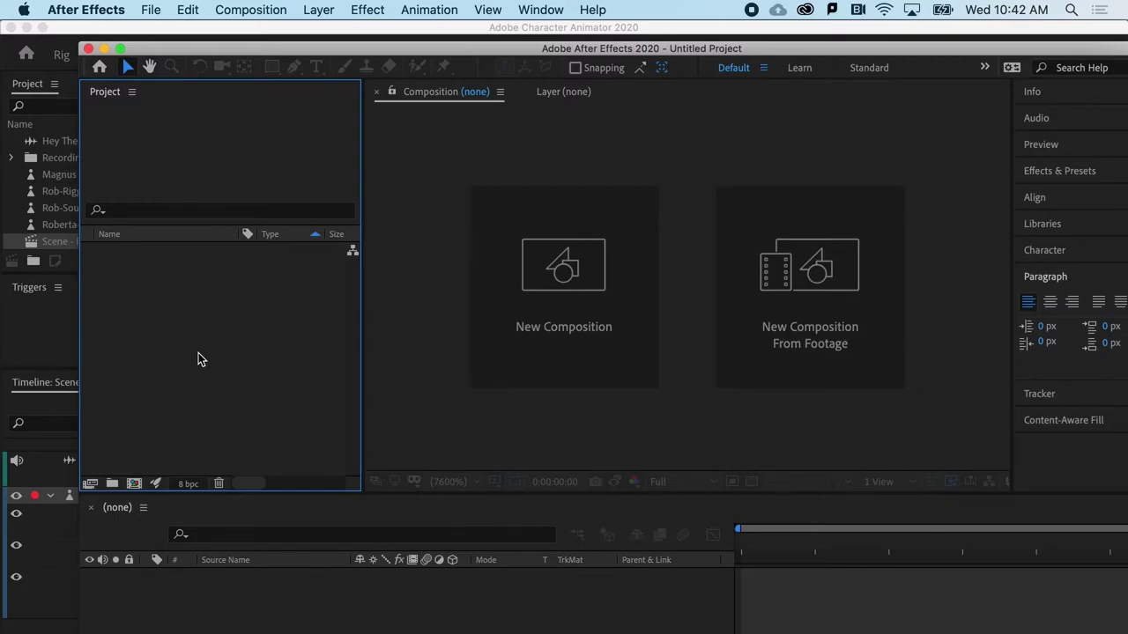
left_click(150, 10)
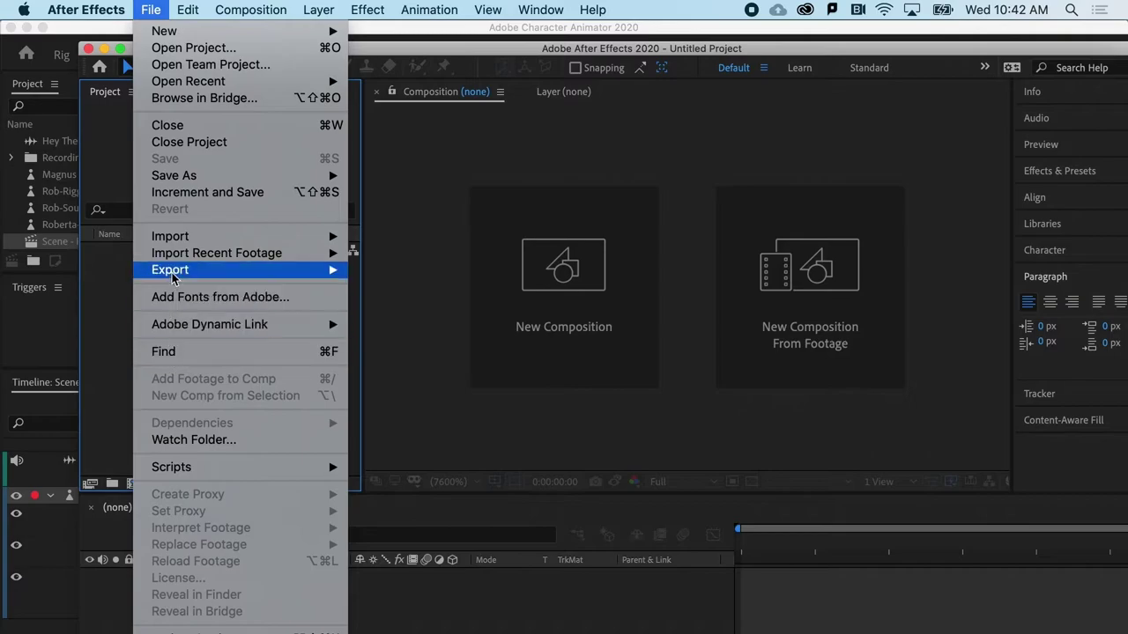
mouse_move(175, 242)
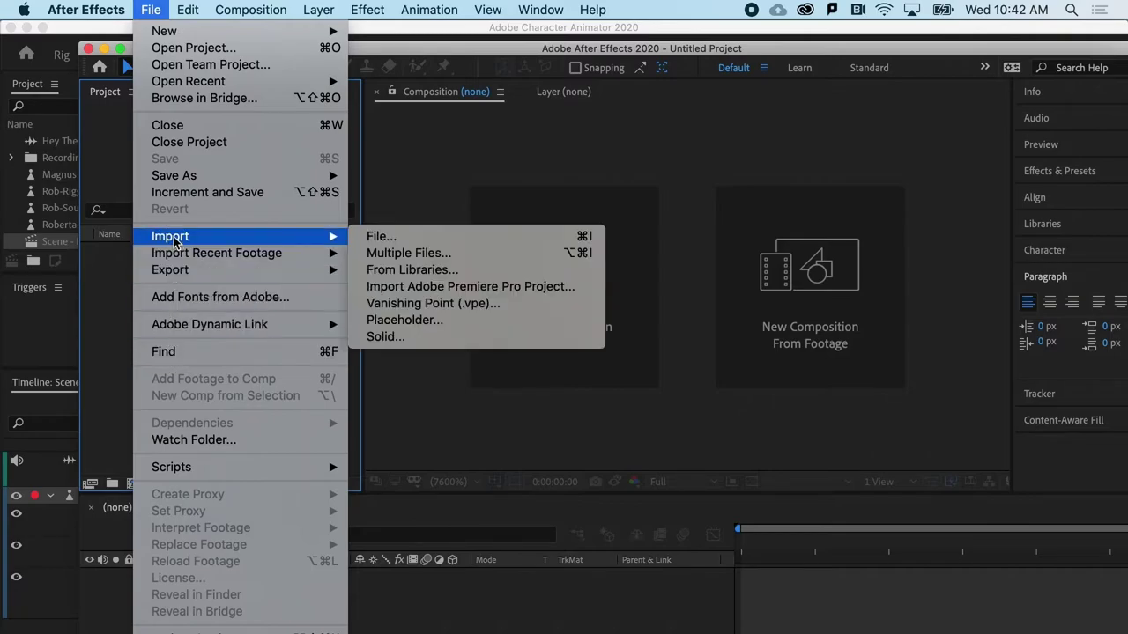
left_click(377, 237)
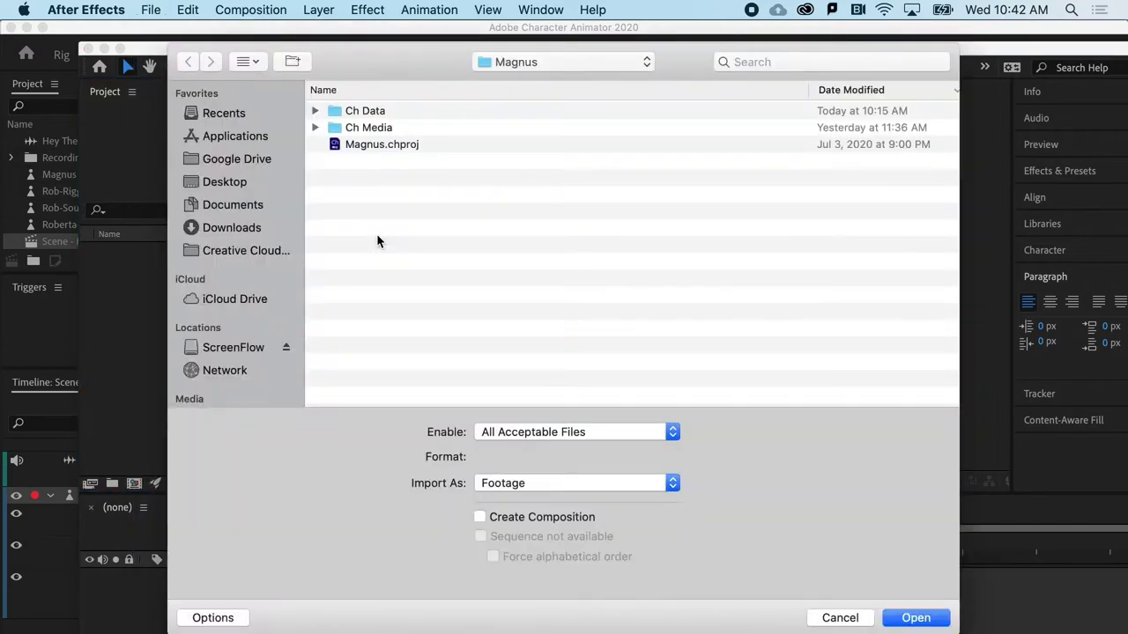
Import Scene - Rob from Documents/Magnus/Magnus.chproj as a dynamically linked item
left_click(508, 66)
left_click(512, 84)
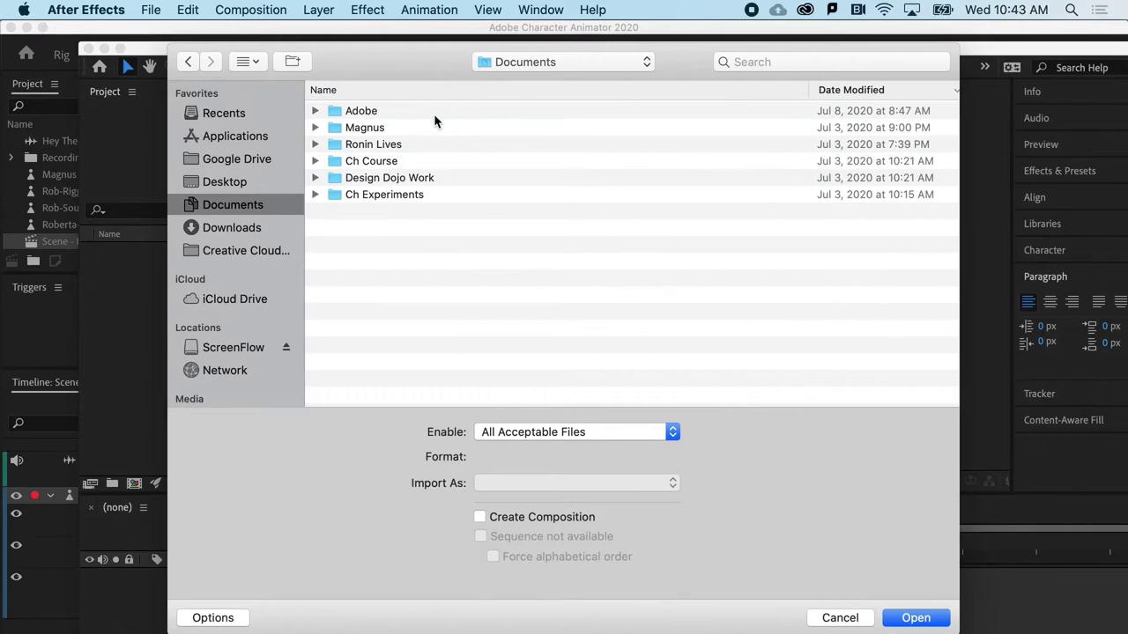
left_click(361, 129)
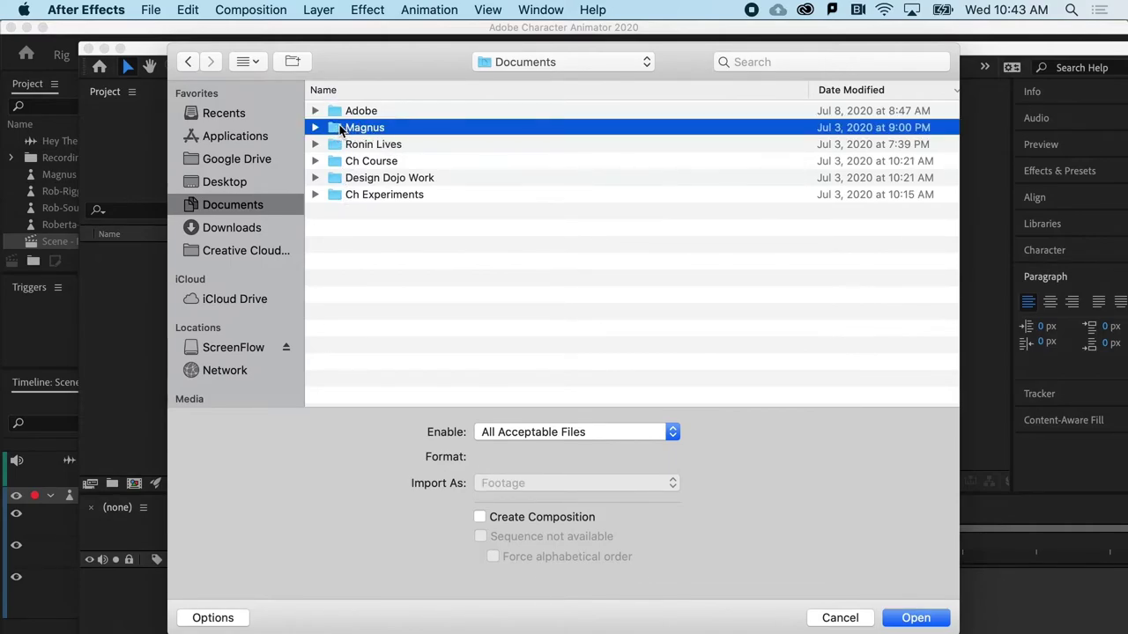
double_click(342, 130)
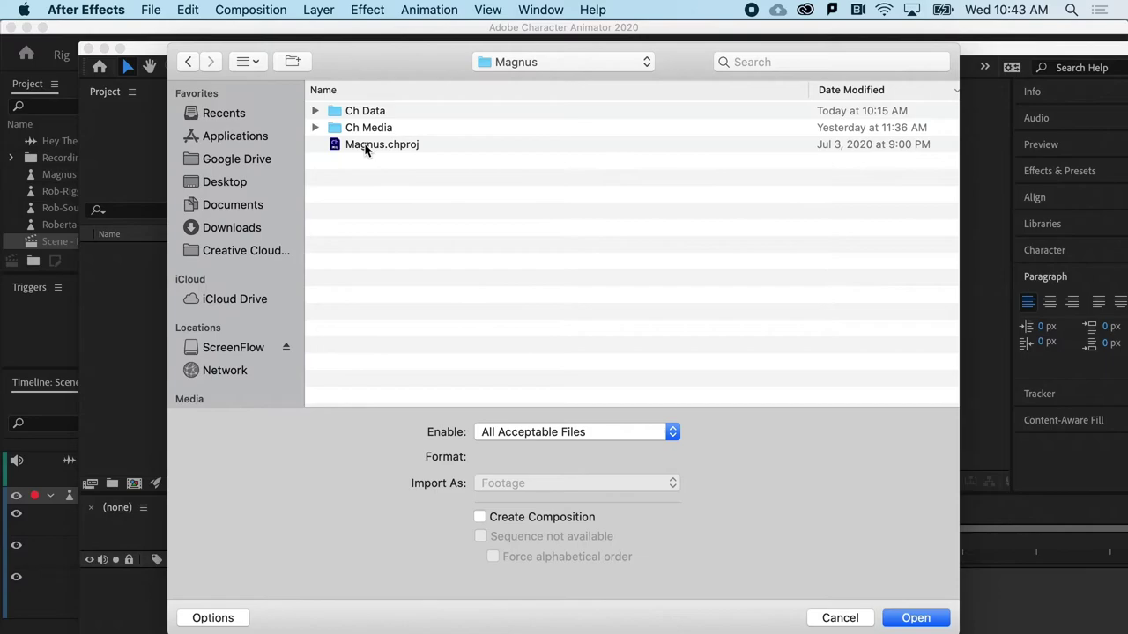
left_click(406, 145)
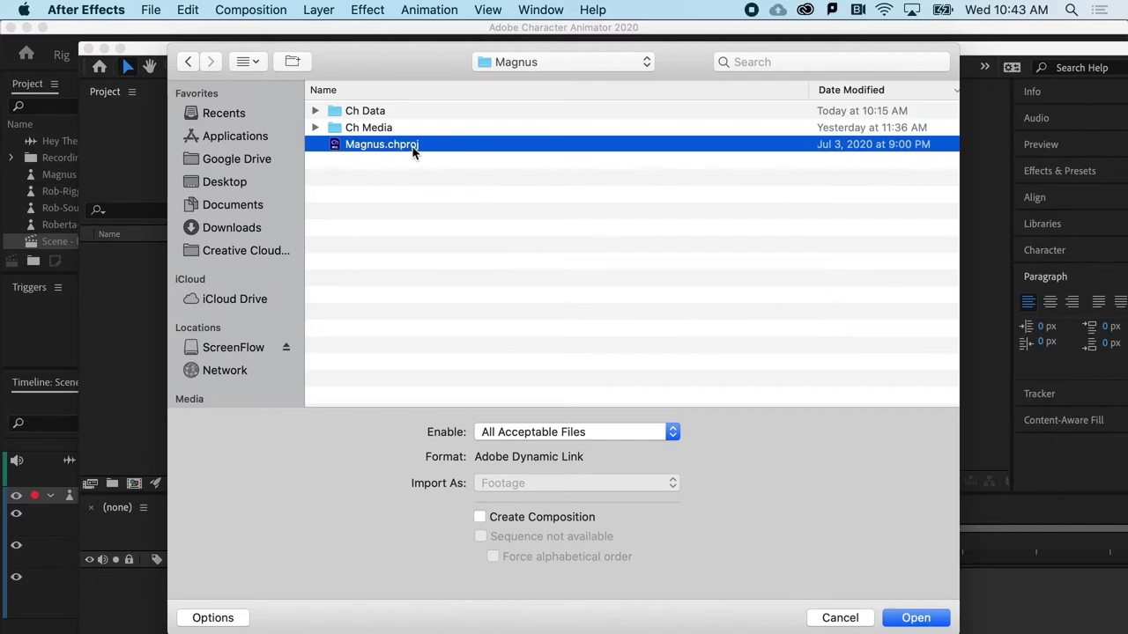
left_click(895, 617)
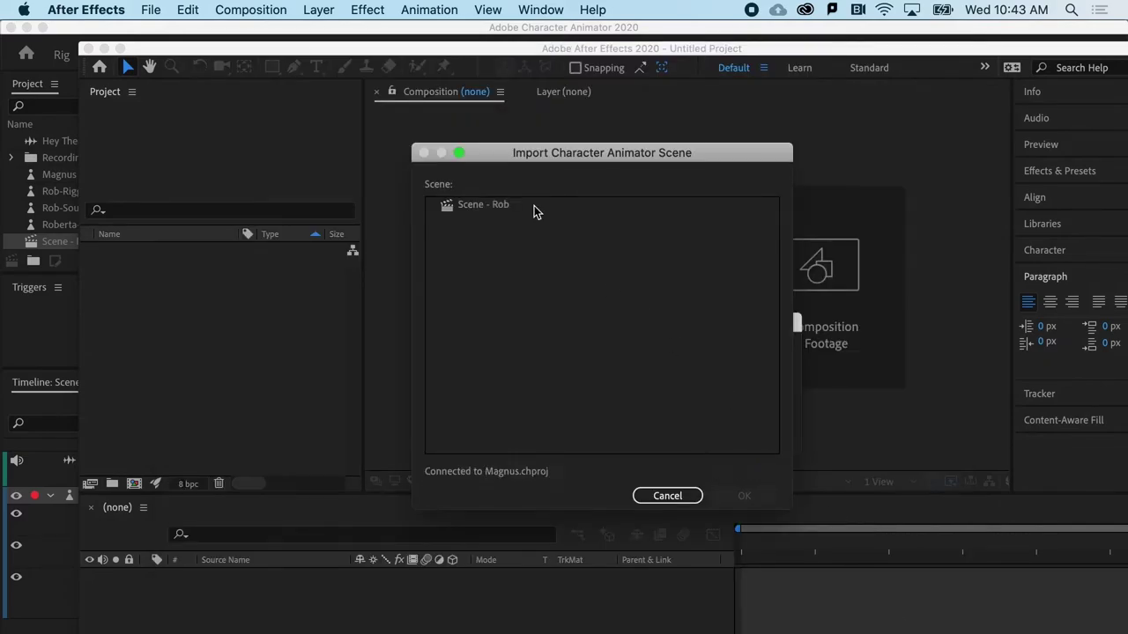
left_click(465, 208)
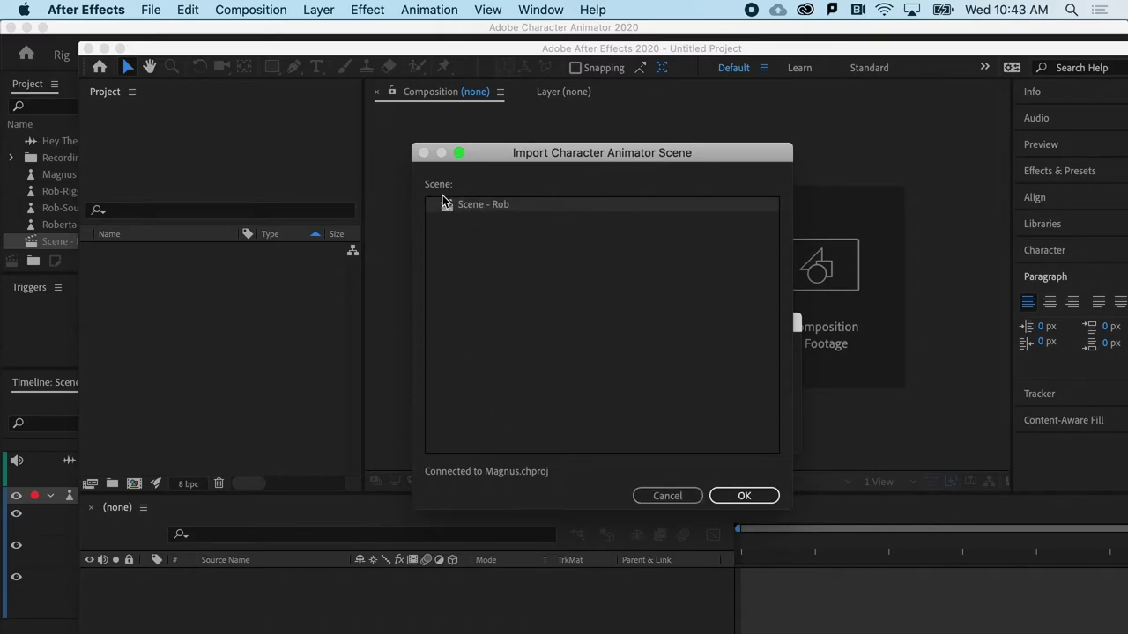
left_click(727, 496)
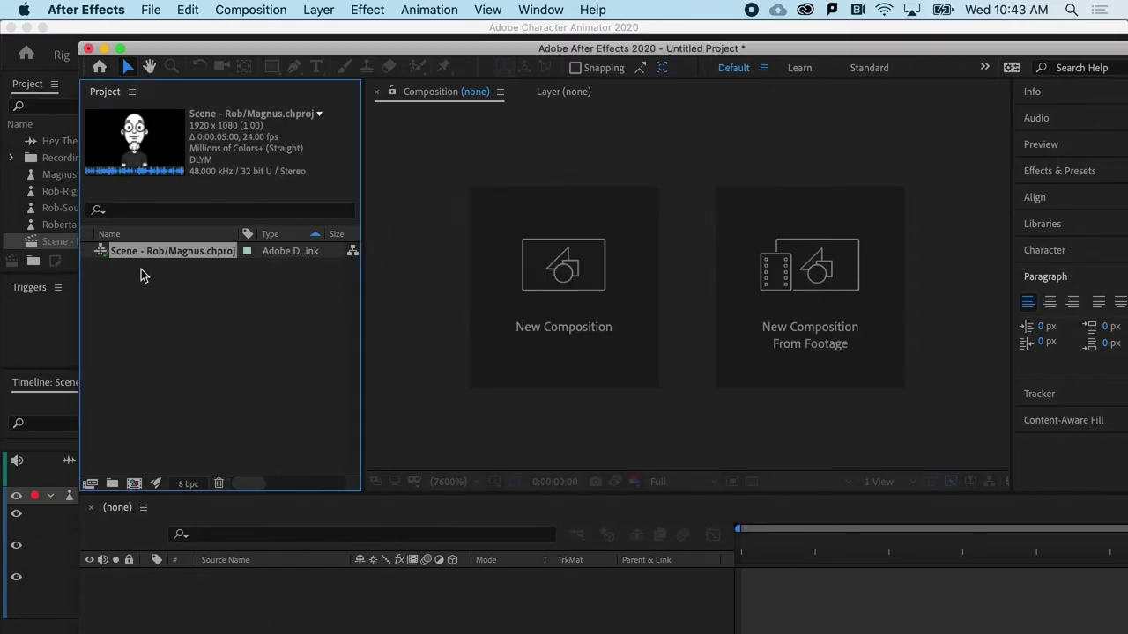
Create a composition from the linked Scene - Rob item and set preview resolution to Full
left_click_drag(115, 250, 134, 484)
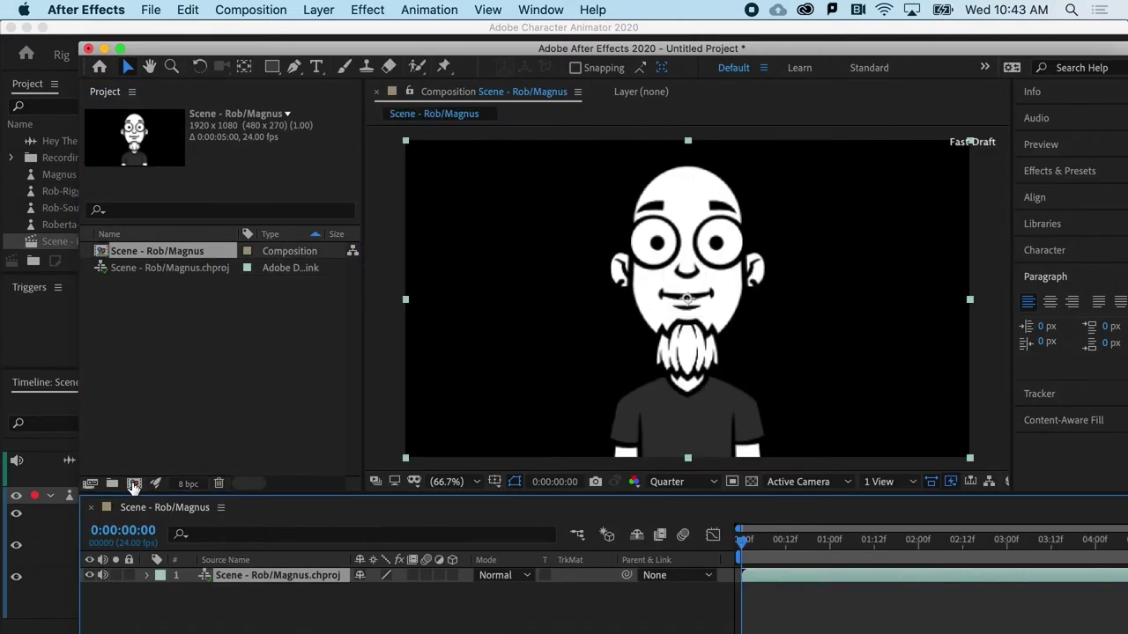
left_click(833, 539)
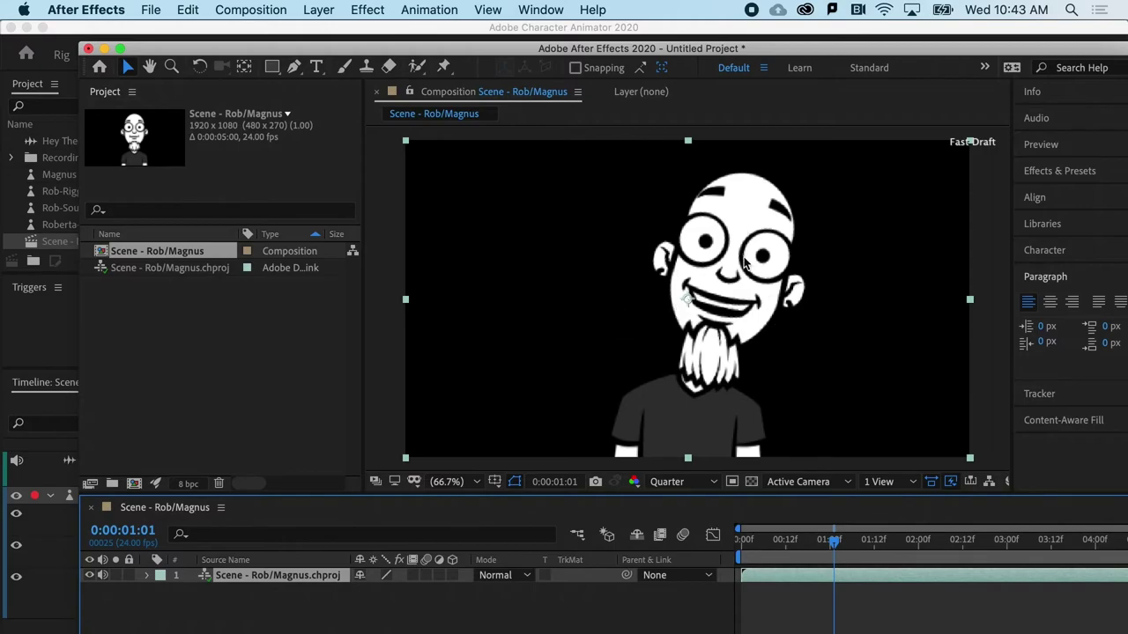
left_click(709, 482)
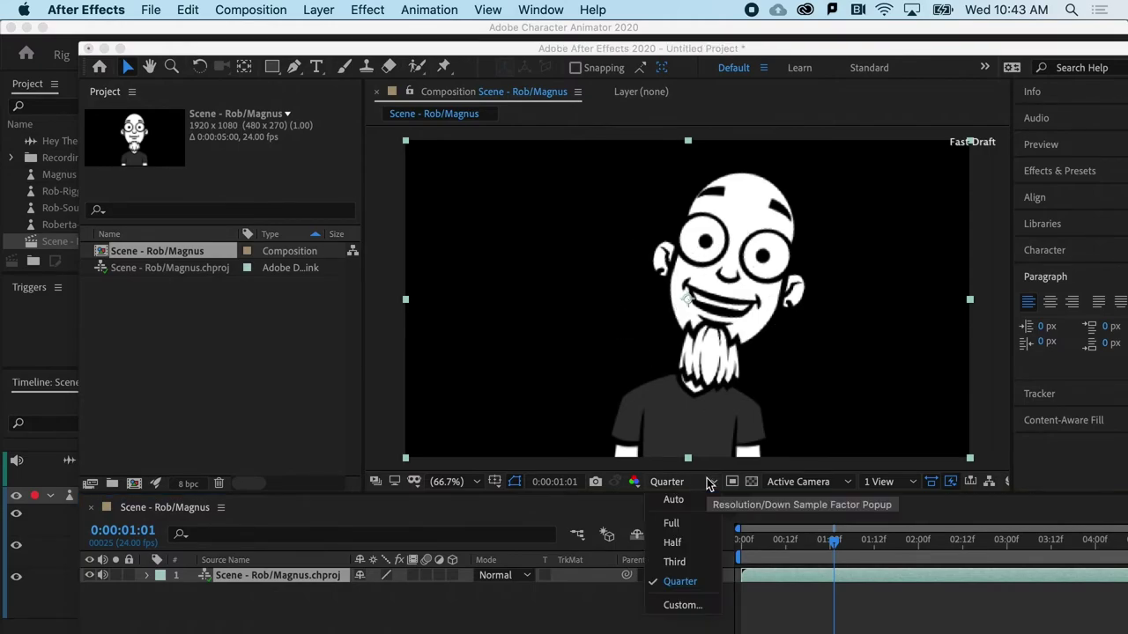
left_click(685, 524)
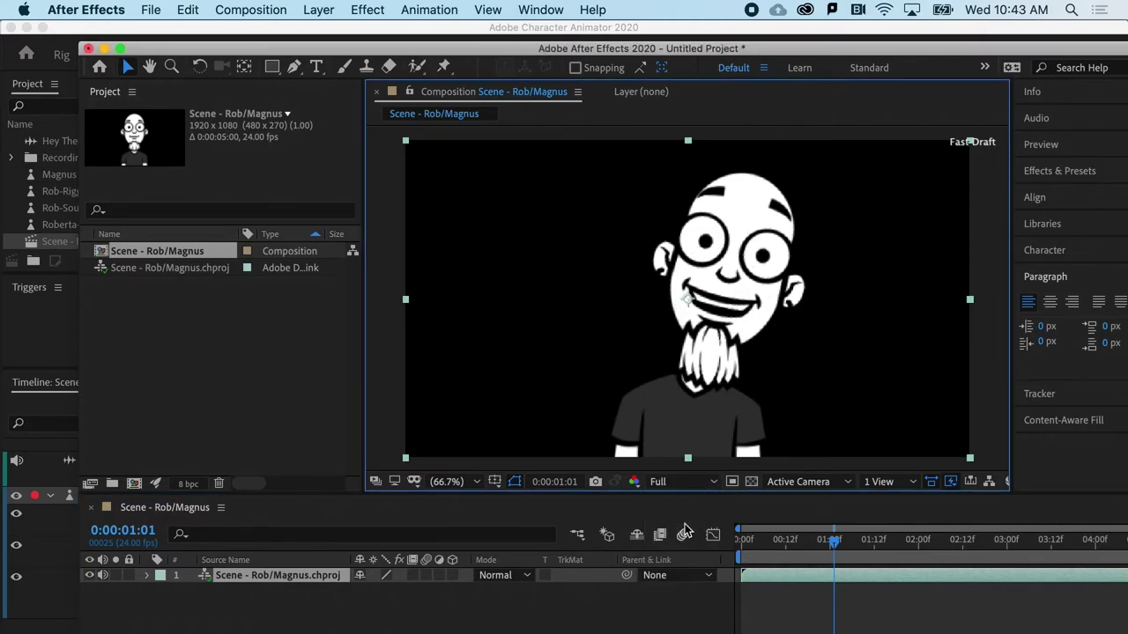
Scrub the composition from near the start to about two seconds to review the animation
left_click(776, 550)
left_click_drag(775, 551, 945, 534)
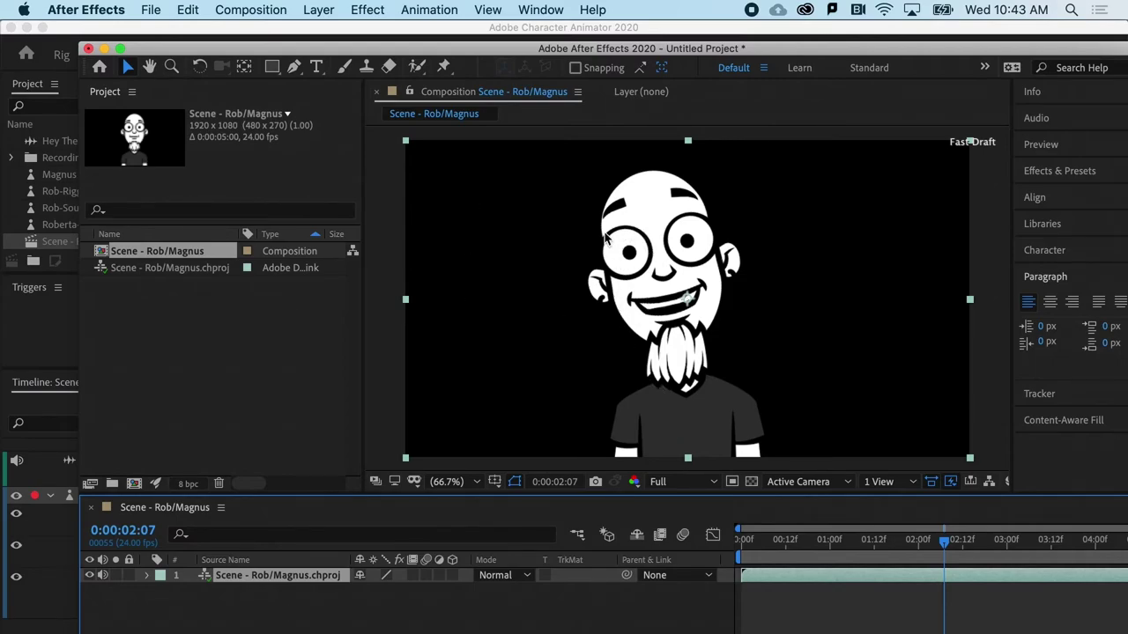
left_click_drag(886, 539, 994, 526)
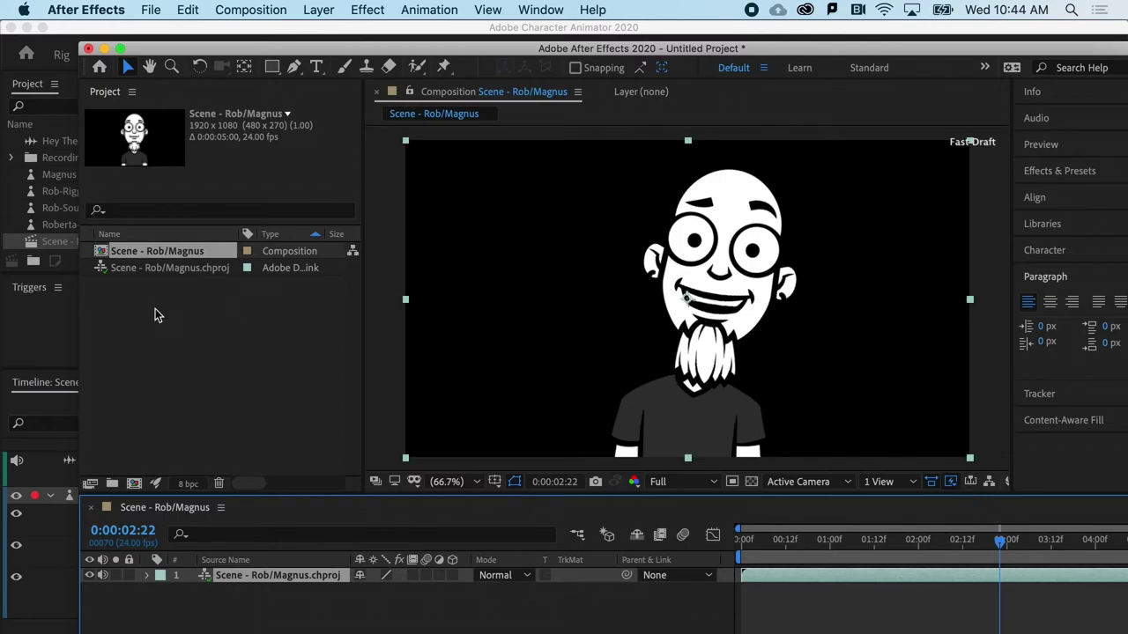
In Character Animator, stretch both ends of Rob's curious eyebrow take
left_click(32, 319)
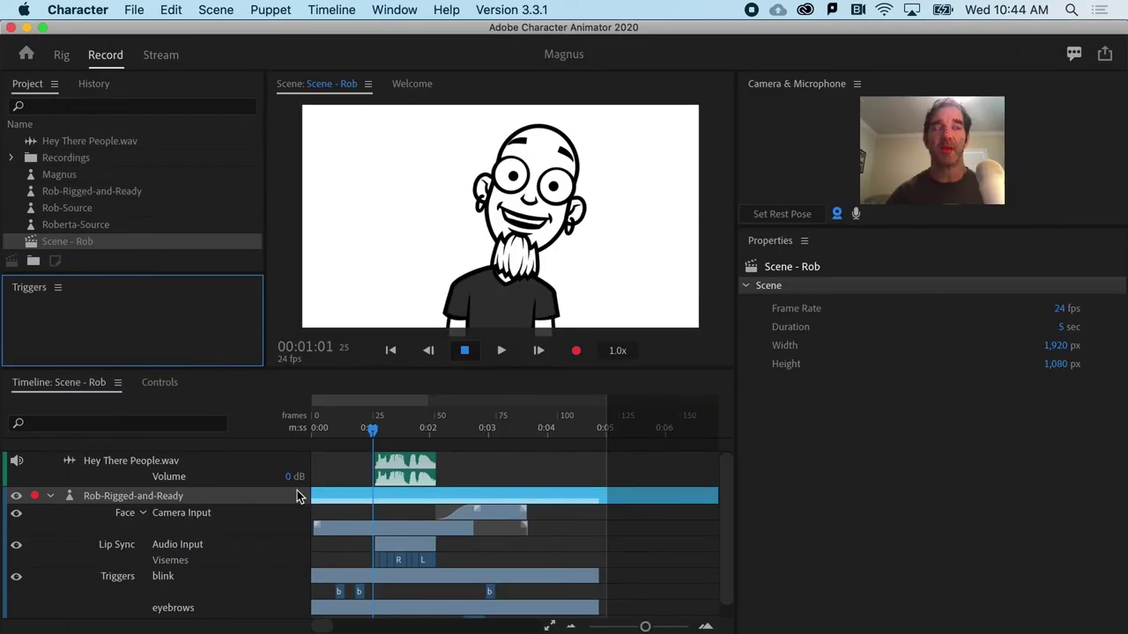
scroll(357, 564, "down", 1)
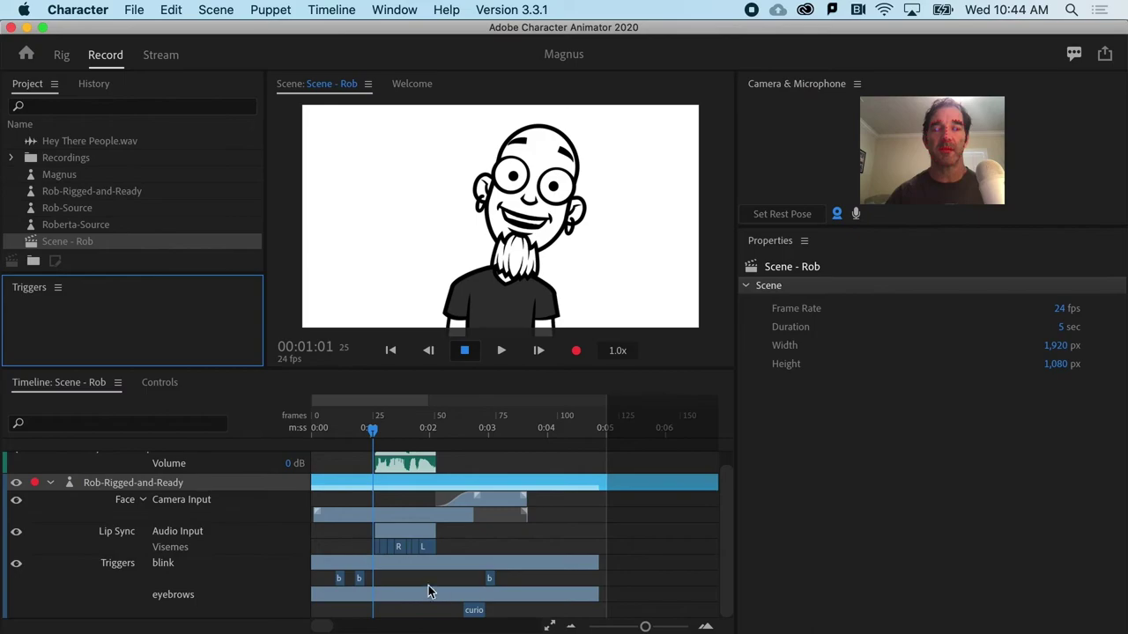
left_click_drag(465, 609, 329, 608)
left_click_drag(484, 610, 526, 610)
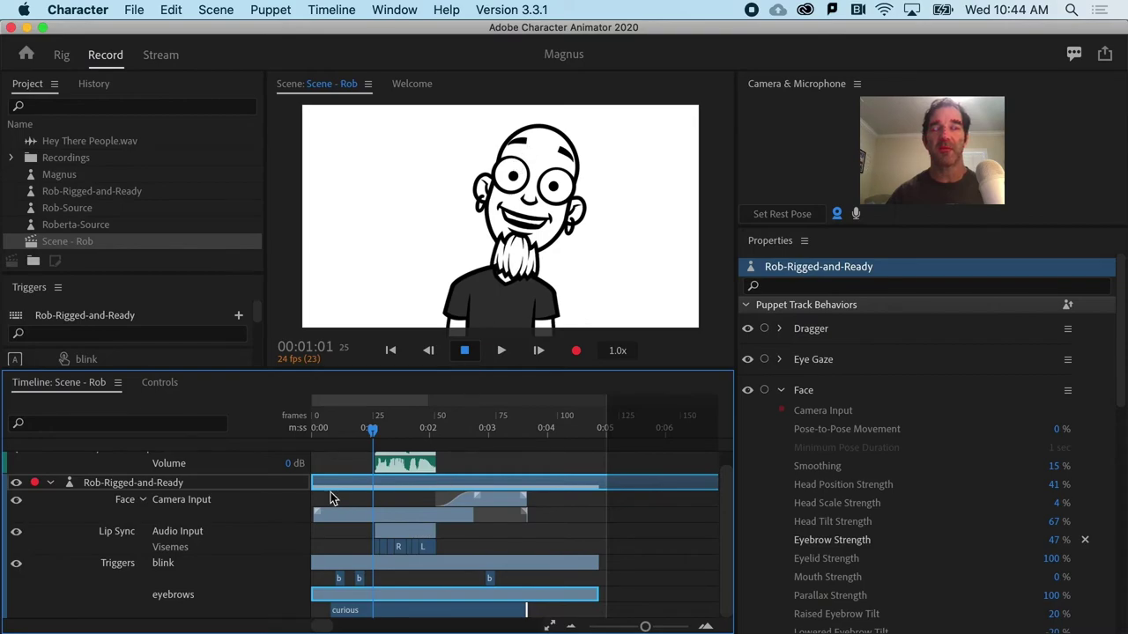
Preview the scene from frame 21 forward to frame 43
left_click(340, 432)
left_click(361, 431)
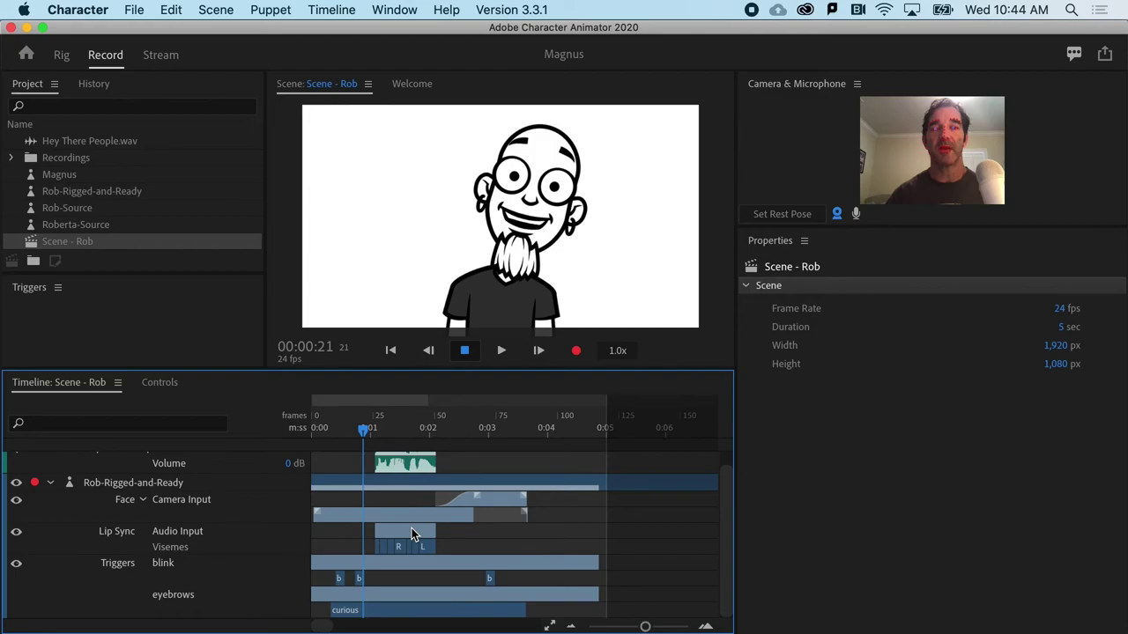
left_click_drag(367, 436, 417, 431)
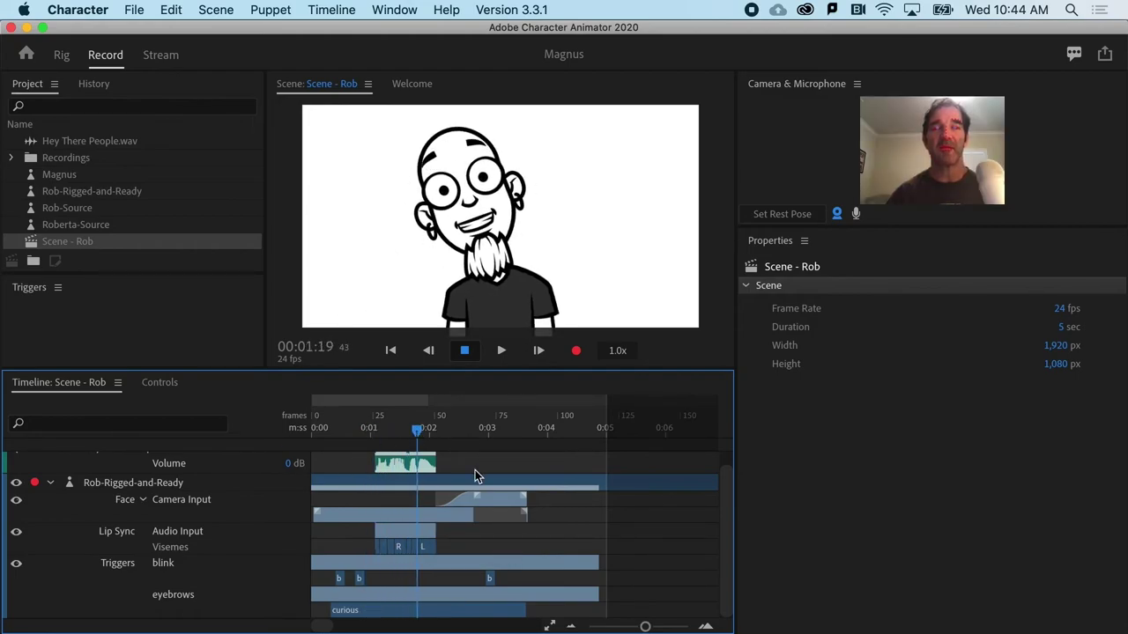
Disarm the Rob puppet's recording and lengthen the blink take so the eyes stay closed
left_click(35, 482)
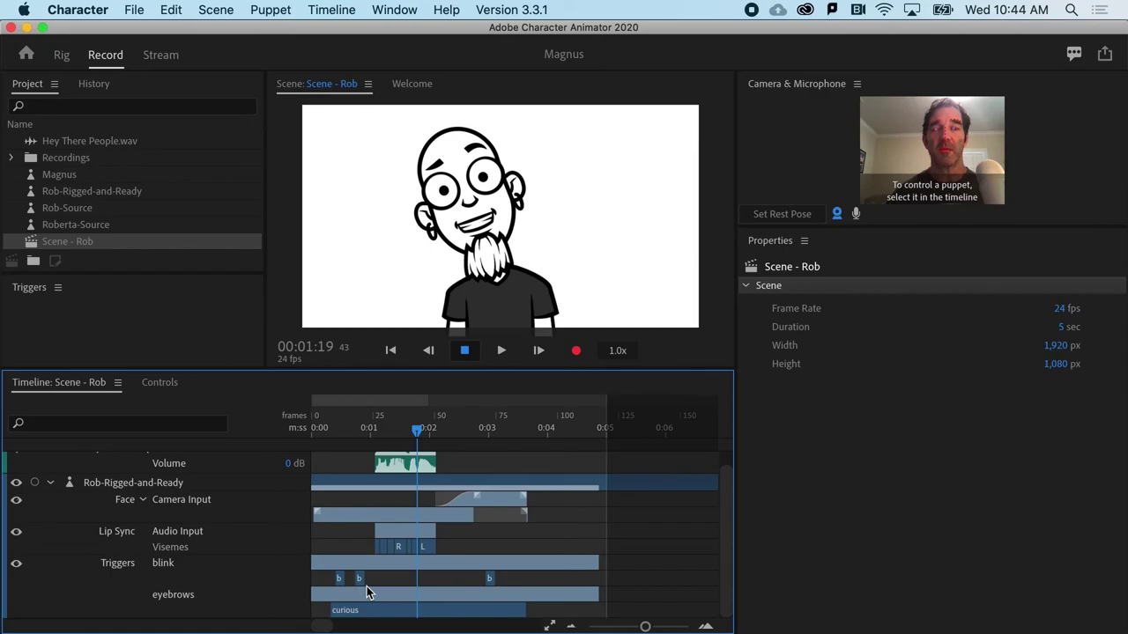
left_click_drag(362, 580, 452, 580)
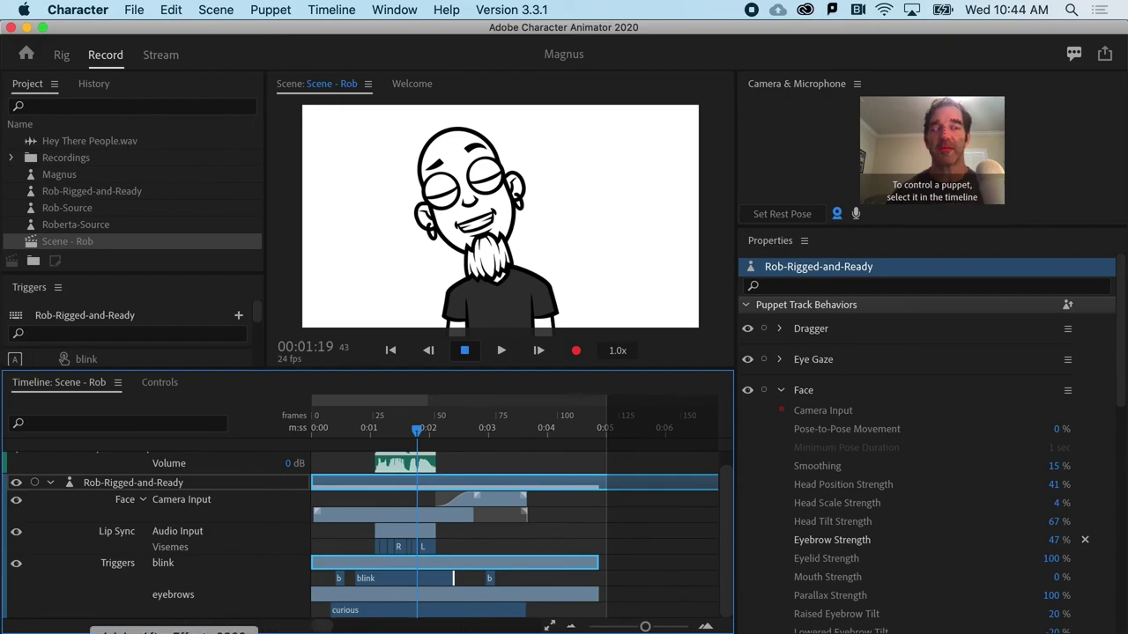
left_click(174, 633)
Scrub the linked composition to 0:00:01:14 to confirm Rob's eyes stay closed
left_click_drag(853, 545, 881, 548)
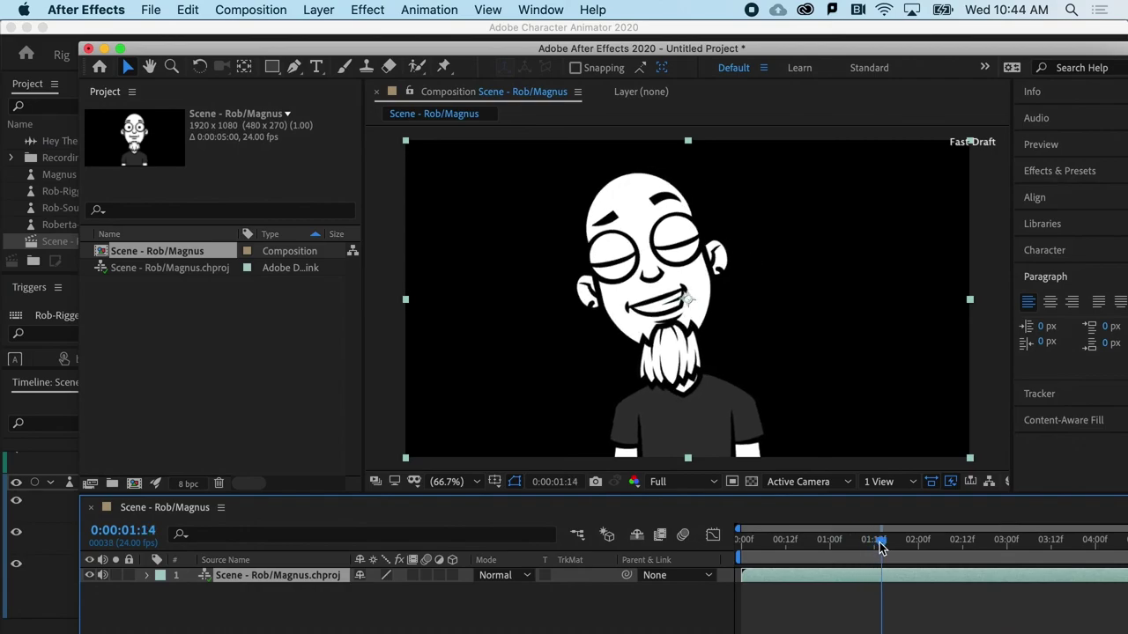